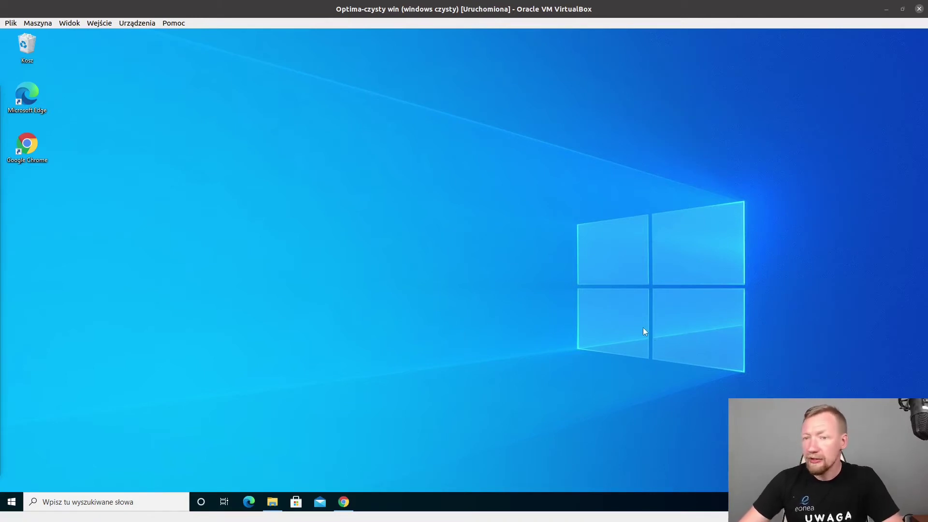
# - Open Comarch's "Aktualne wersje" page for ERP Optima from the Google results for "optima comarch pobierz"
pyautogui.click(343, 502)
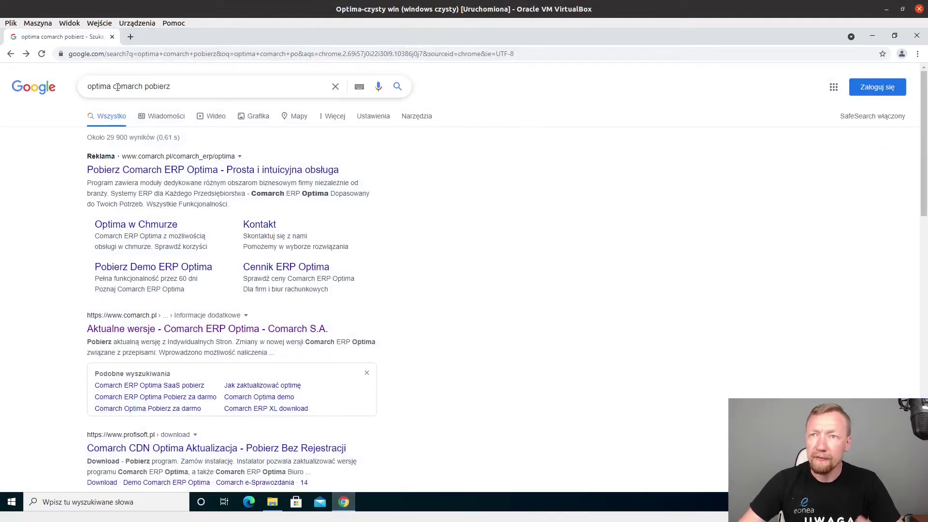
pyautogui.moveTo(183, 78); pyautogui.dragTo(86, 87)
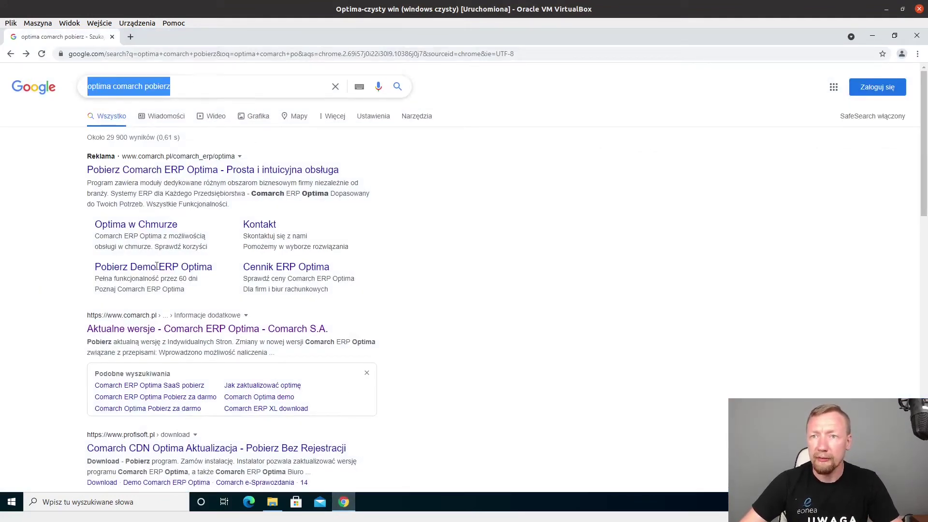
pyautogui.click(153, 334)
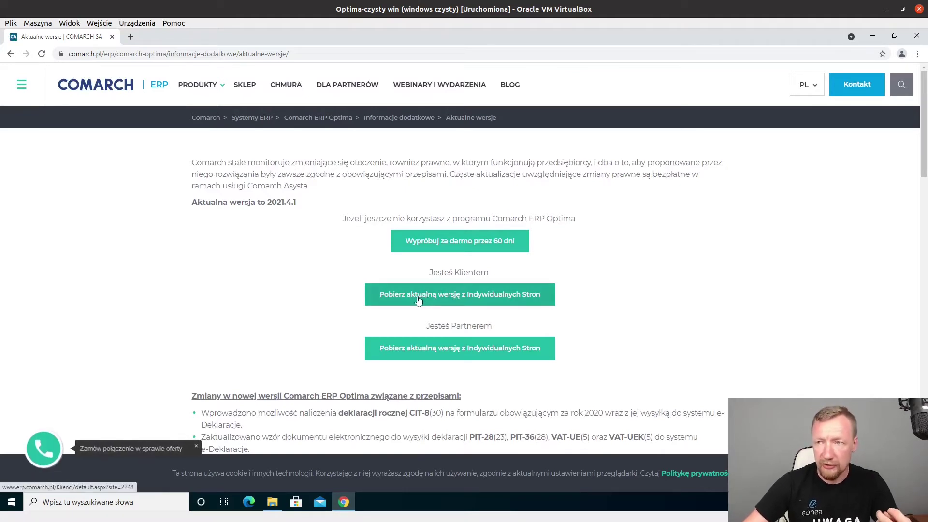
# - View the customer download link and the 60-day demo request form for Comarch ERP Optima, and close the browser
pyautogui.click(418, 300)
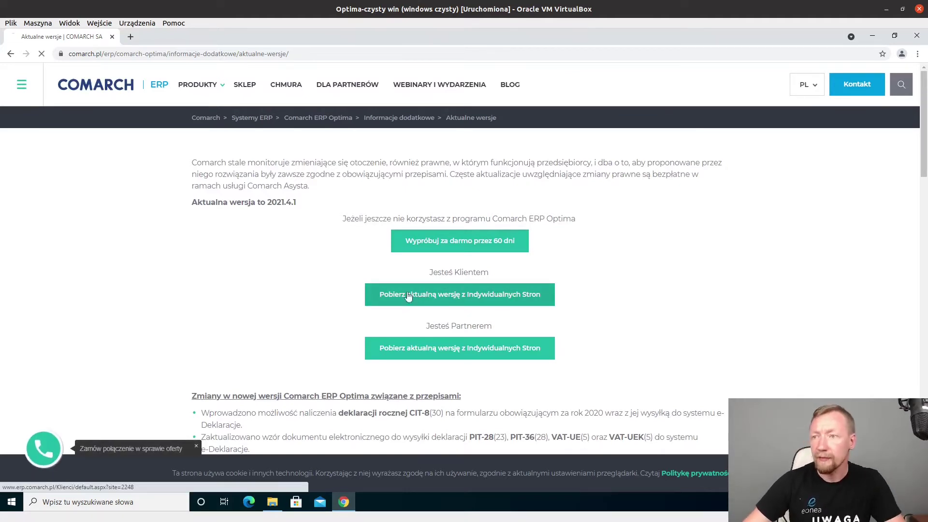
pyautogui.click(10, 53)
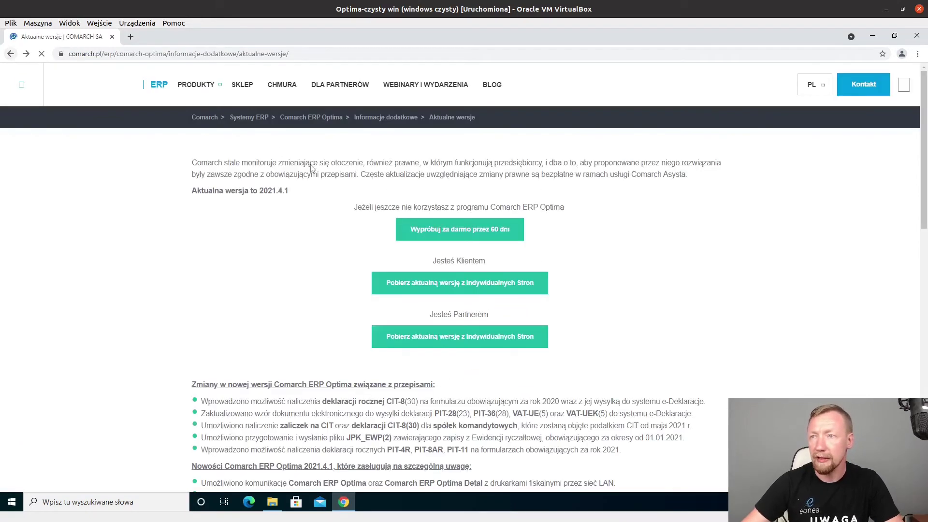
pyautogui.click(473, 243)
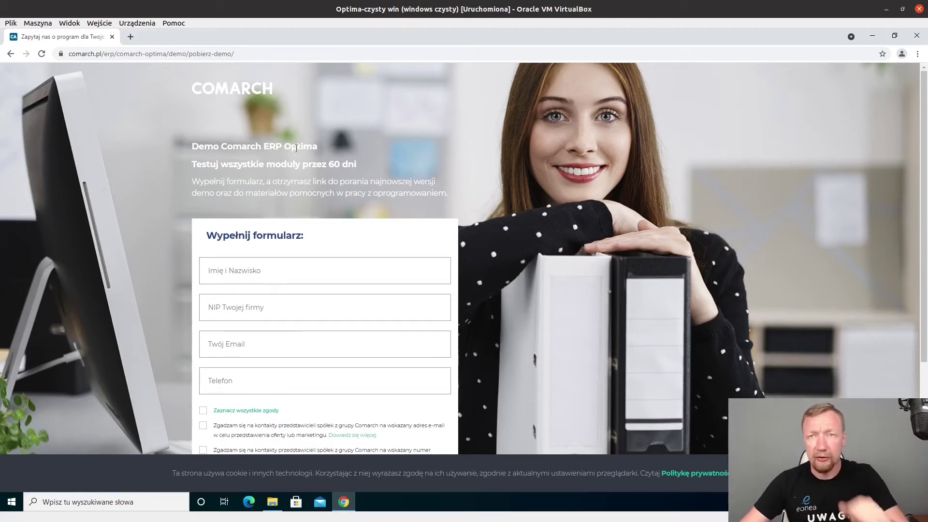
pyautogui.click(917, 36)
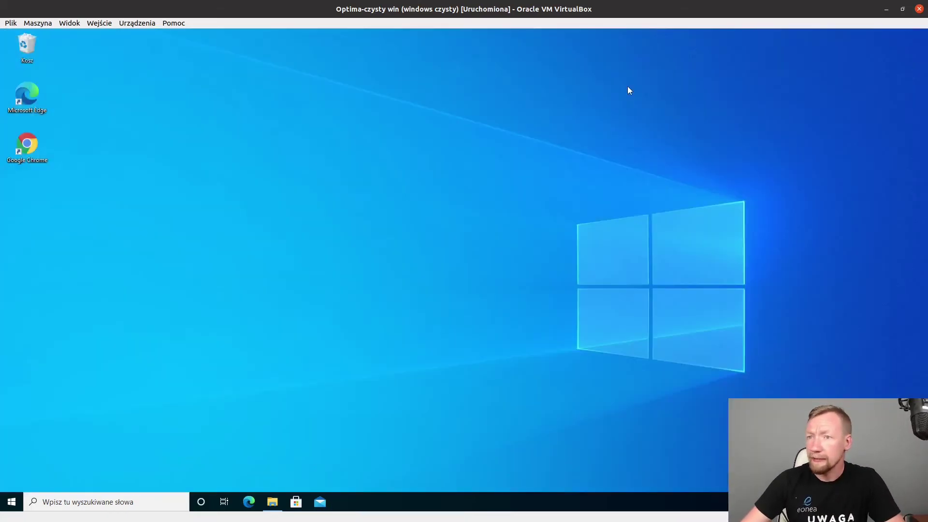
# - Examine the installer files in the "optima inatall" network folder and the database backups in its "bkps" subfolder
pyautogui.click(272, 502)
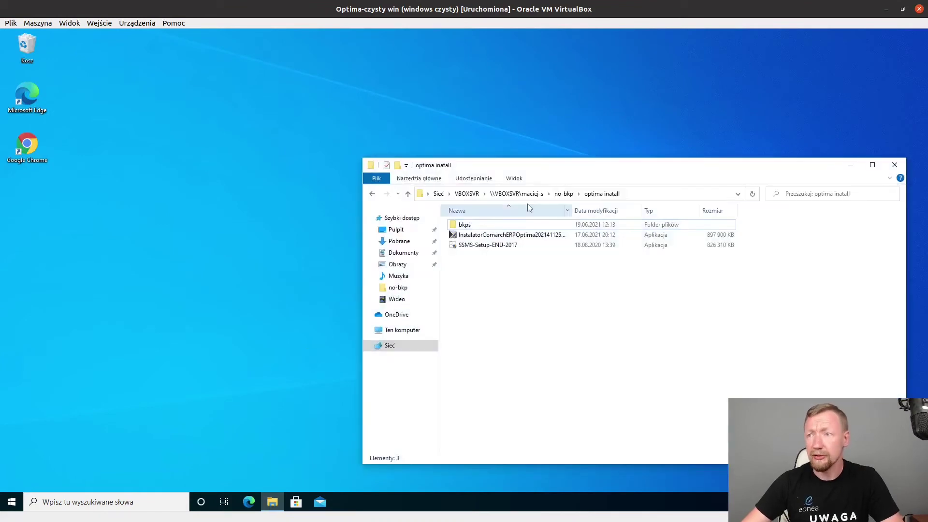
pyautogui.click(506, 235)
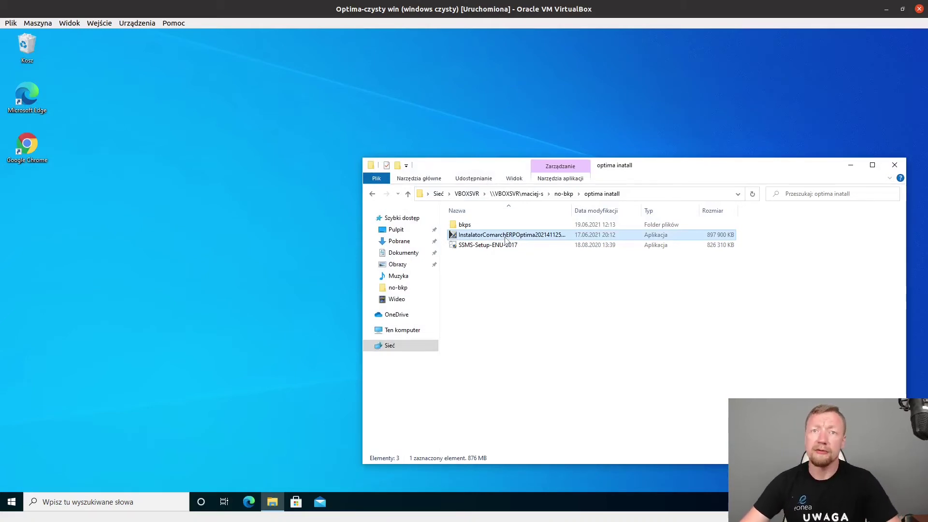
pyautogui.doubleClick(465, 225)
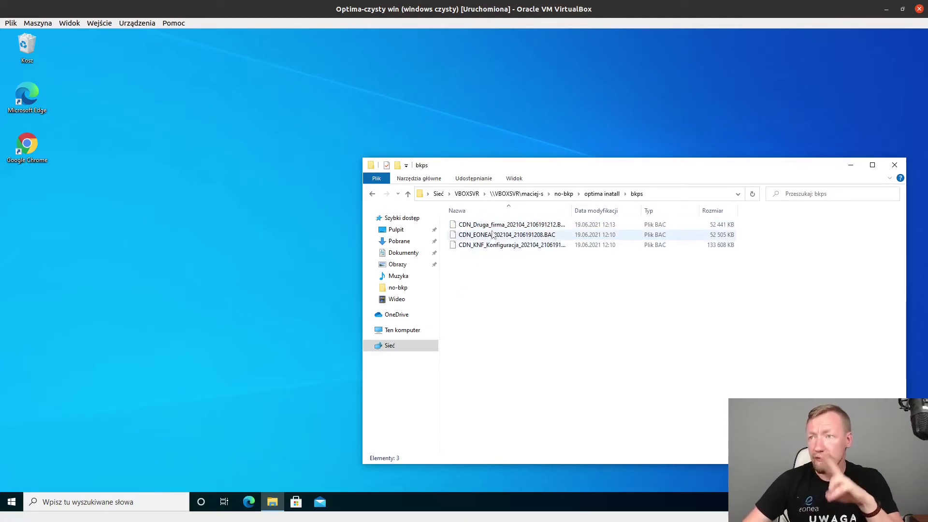
pyautogui.click(602, 193)
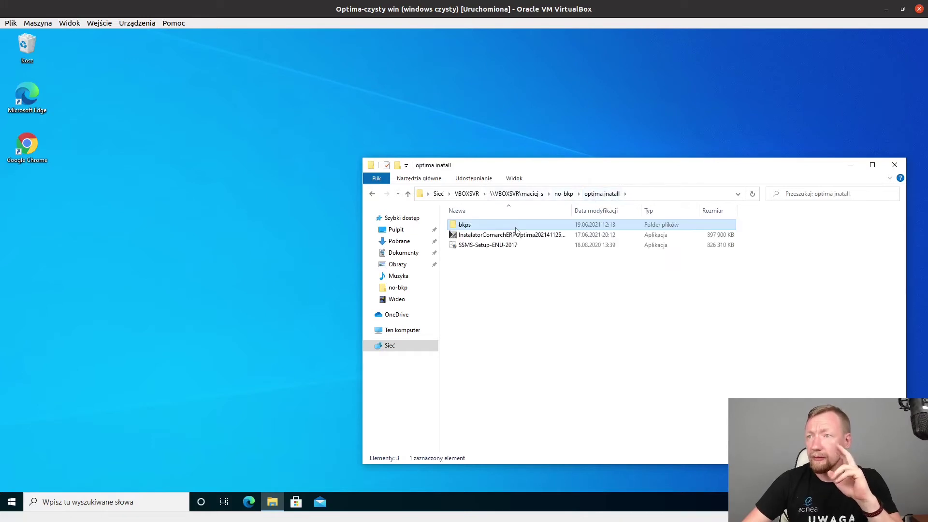
# - Launch the Comarch ERP Optima installer from the network folder and allow it to make changes to the device
pyautogui.doubleClick(485, 237)
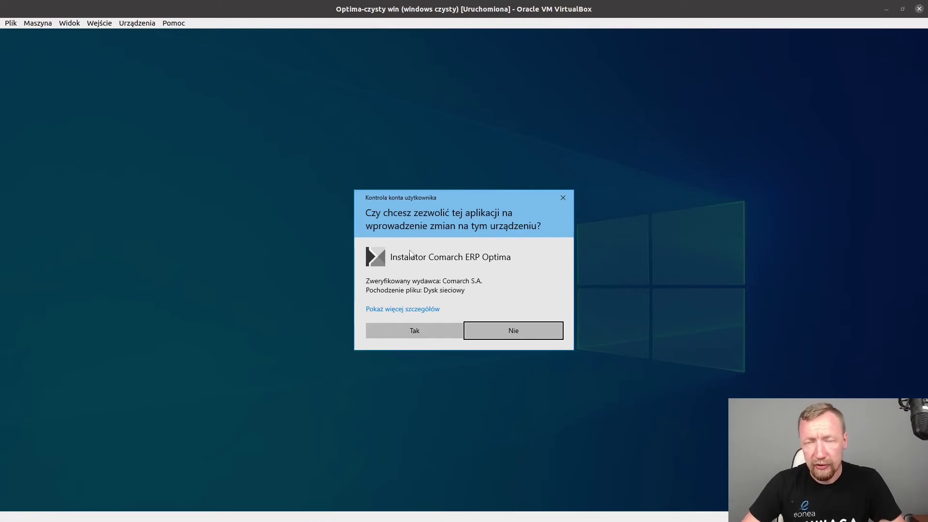
pyautogui.click(424, 327)
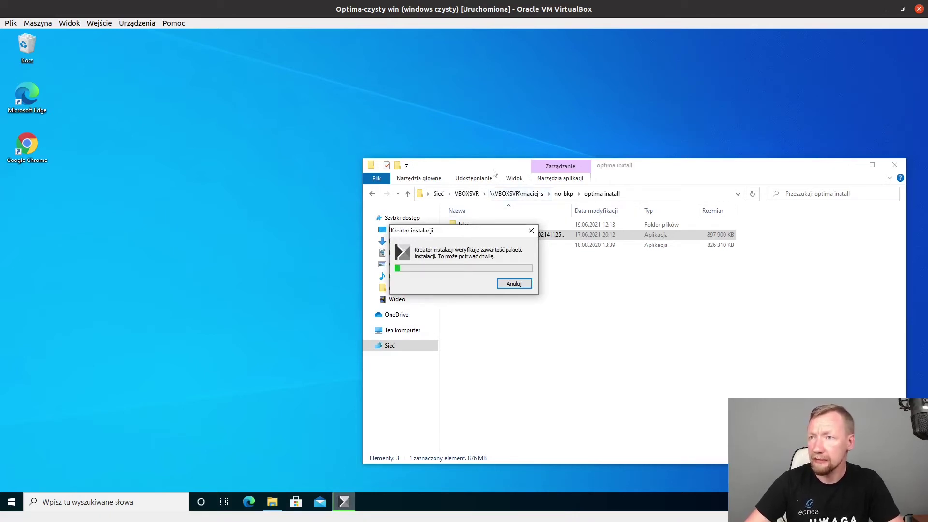
pyautogui.moveTo(470, 230); pyautogui.dragTo(576, 295)
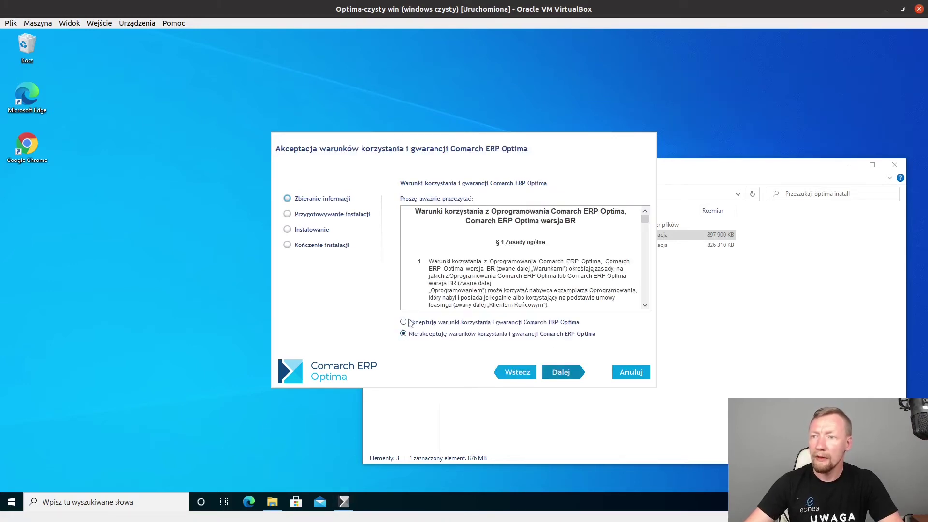
# - Accept the Comarch ERP Optima terms of use and warranty, and proceed with the standard installation type
pyautogui.click(408, 322)
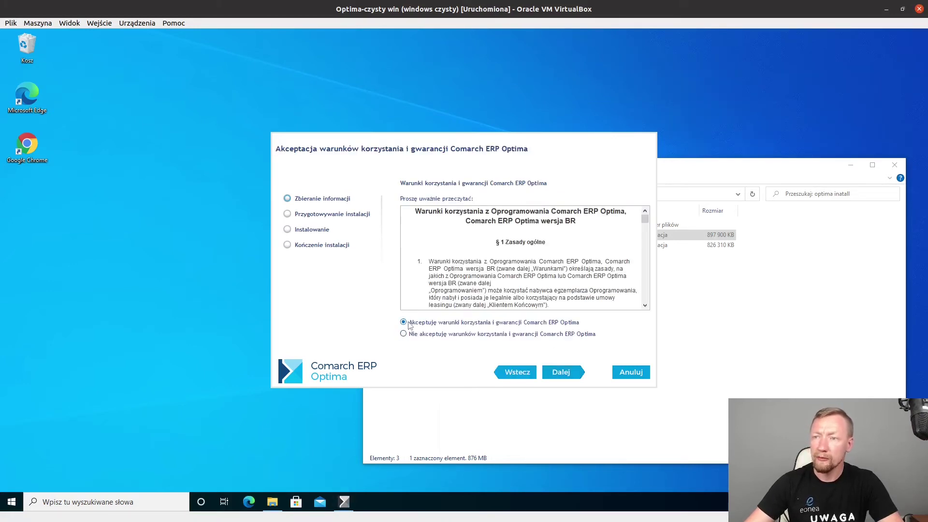
pyautogui.click(559, 373)
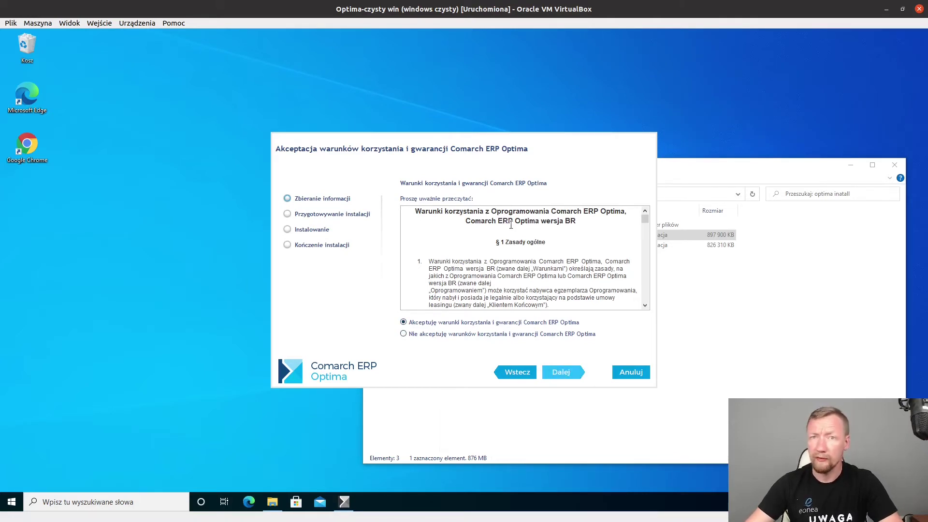
pyautogui.click(563, 375)
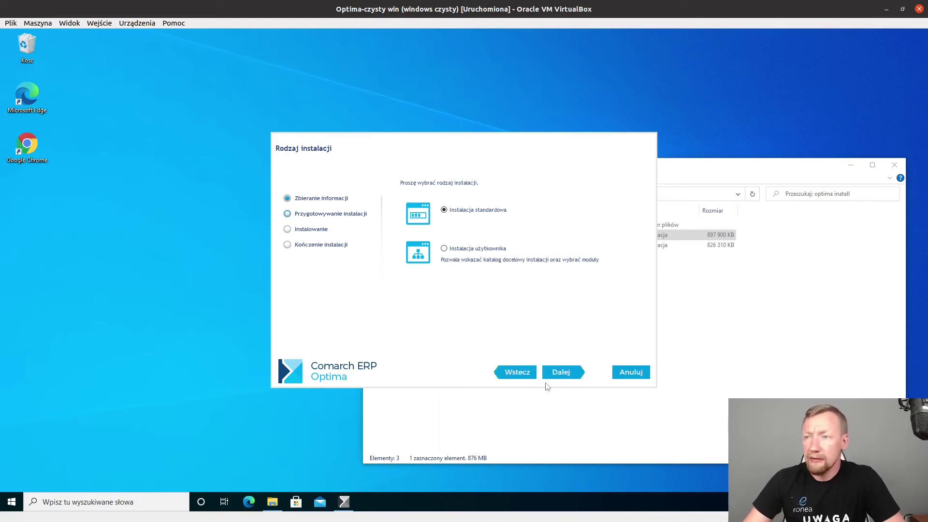
pyautogui.click(559, 373)
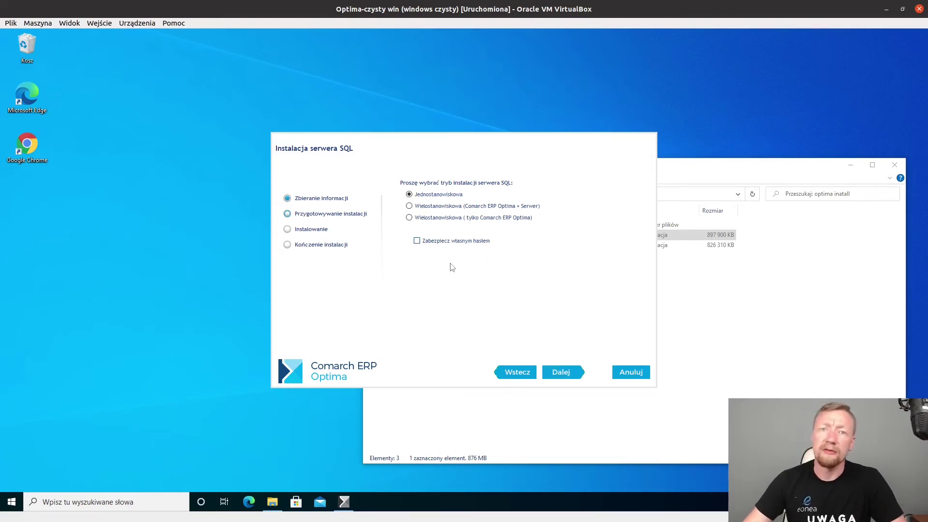
pyautogui.click(417, 240)
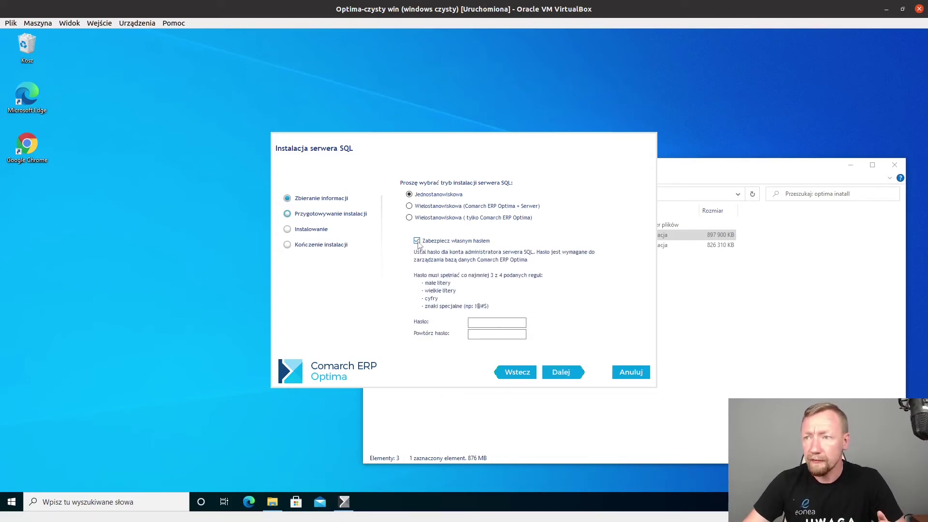
pyautogui.click(417, 242)
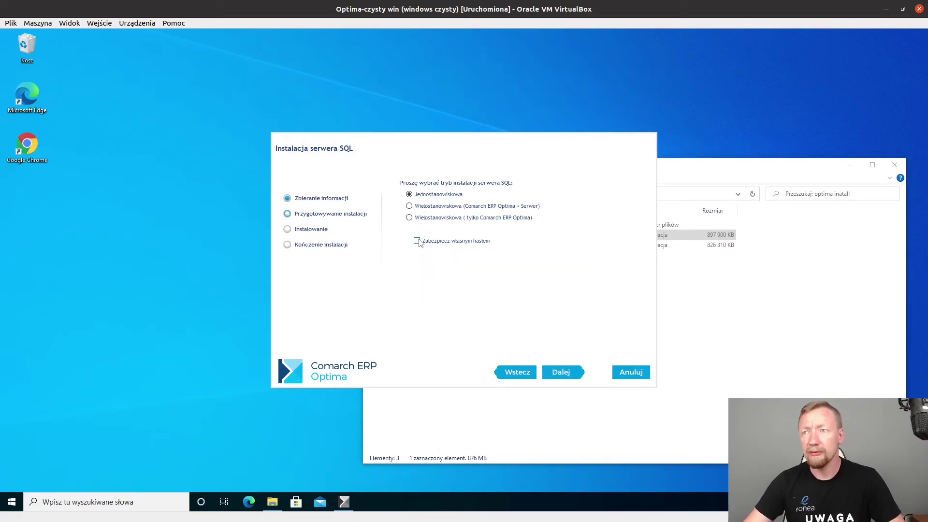
pyautogui.click(417, 241)
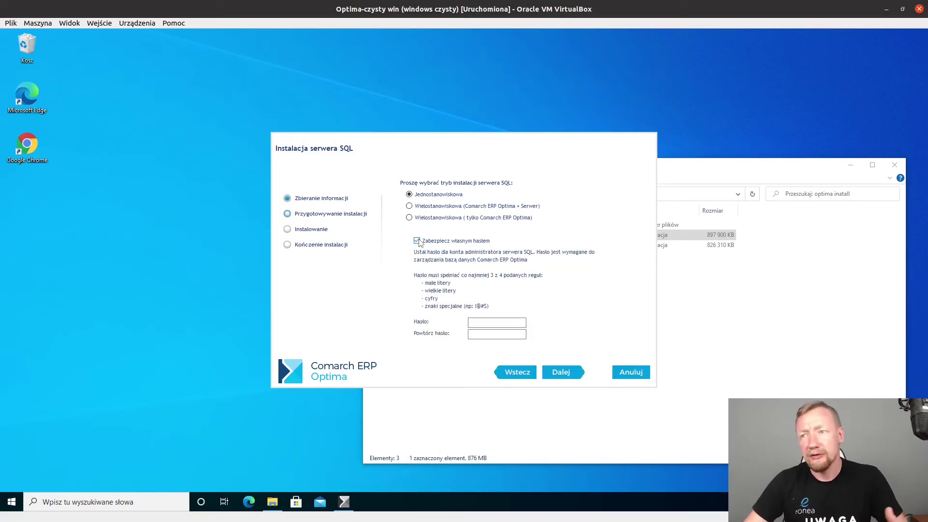
pyautogui.click(418, 241)
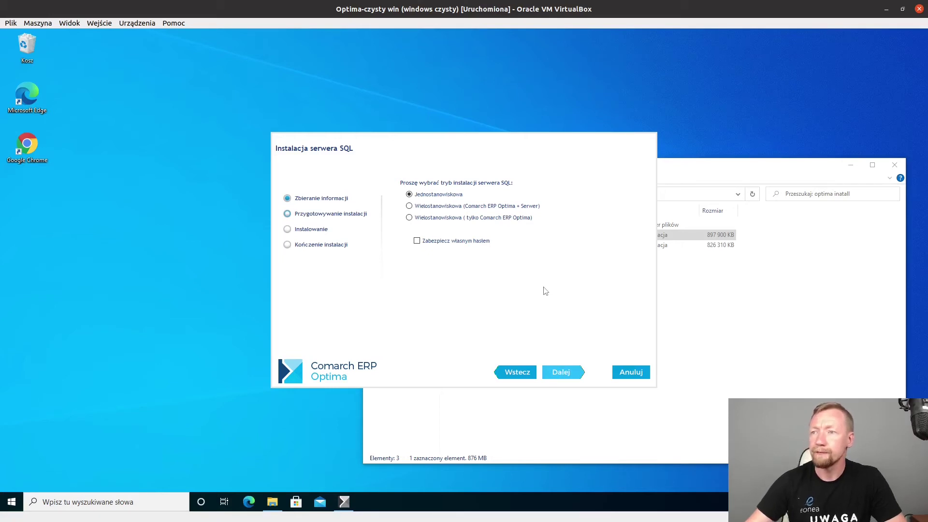
# - Install Optima with the SQL server in "Jednostanowiskowa" mode and finish without the "Automatyczna Kopia Bezpieczeństwa" service
pyautogui.click(560, 373)
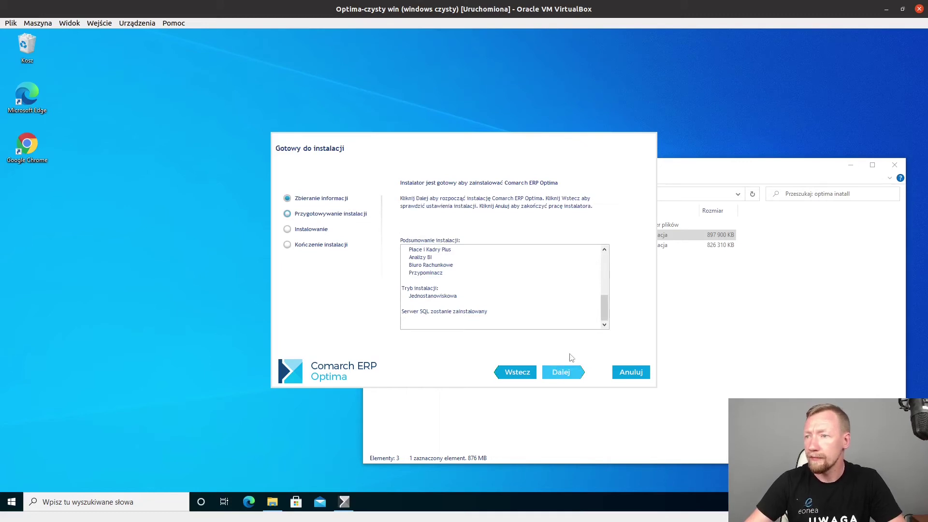
pyautogui.click(571, 370)
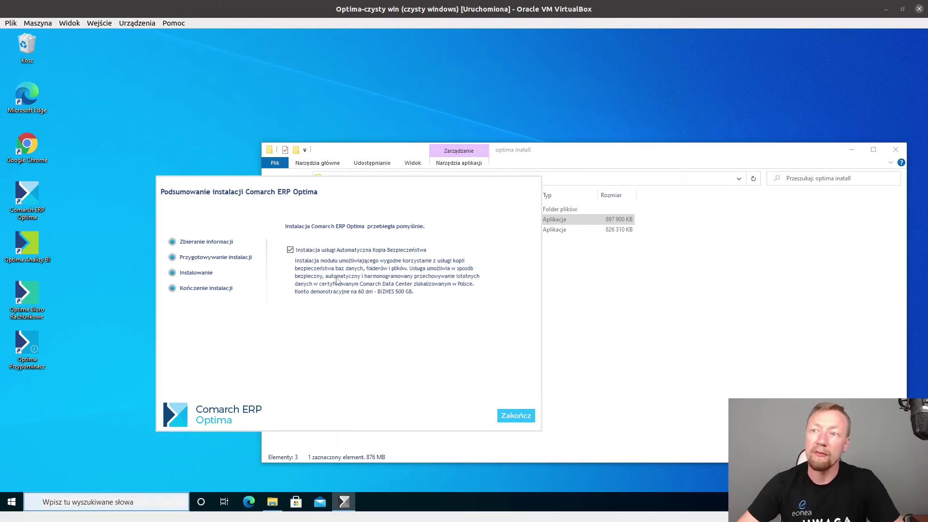
pyautogui.click(290, 250)
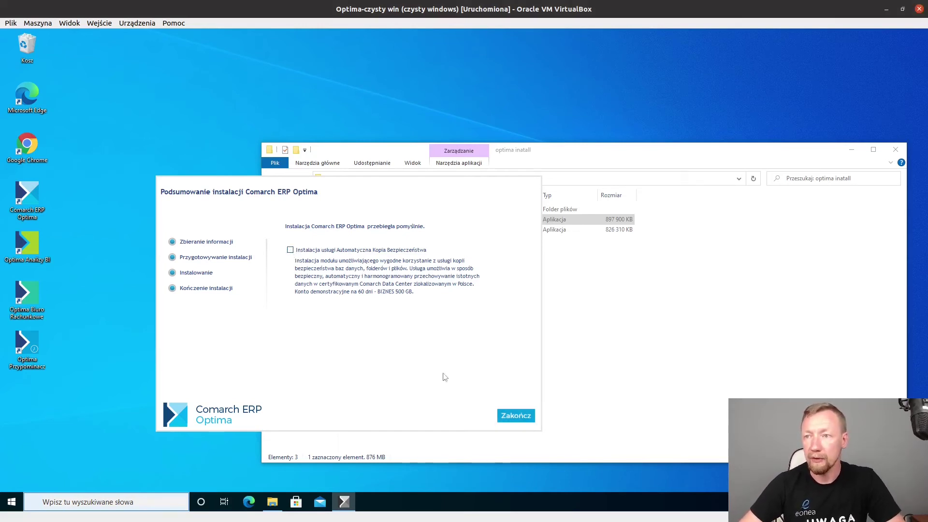
pyautogui.click(514, 414)
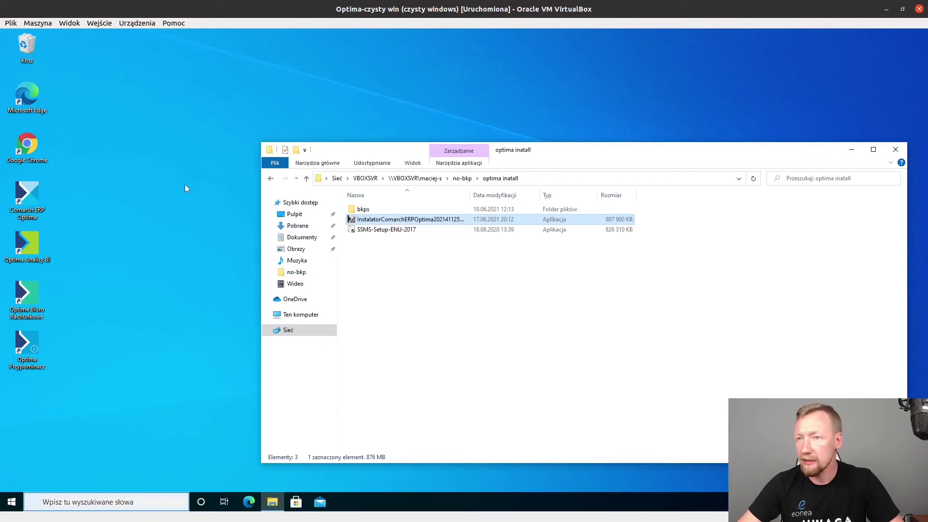
# - Launch Comarch ERP Optima, cancel the system preparation assistant and reopen it by logging in
pyautogui.doubleClick(39, 192)
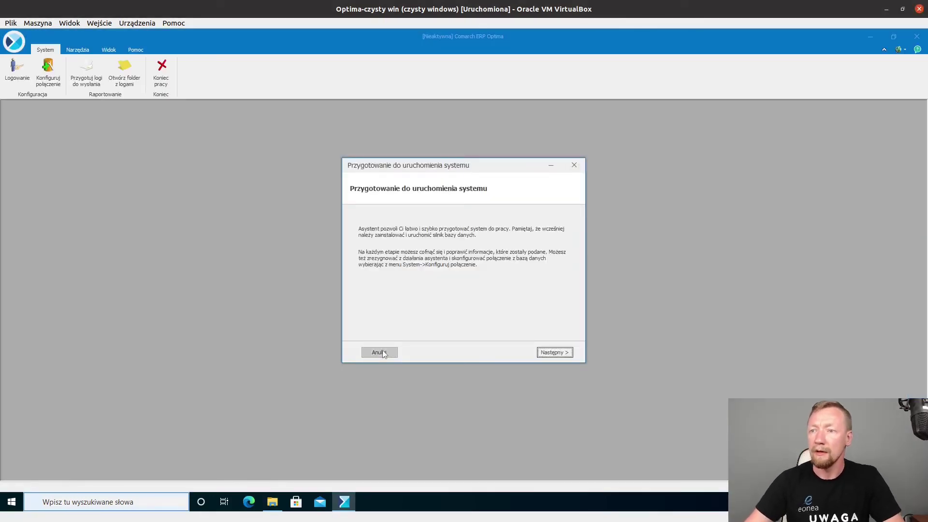
pyautogui.click(381, 351)
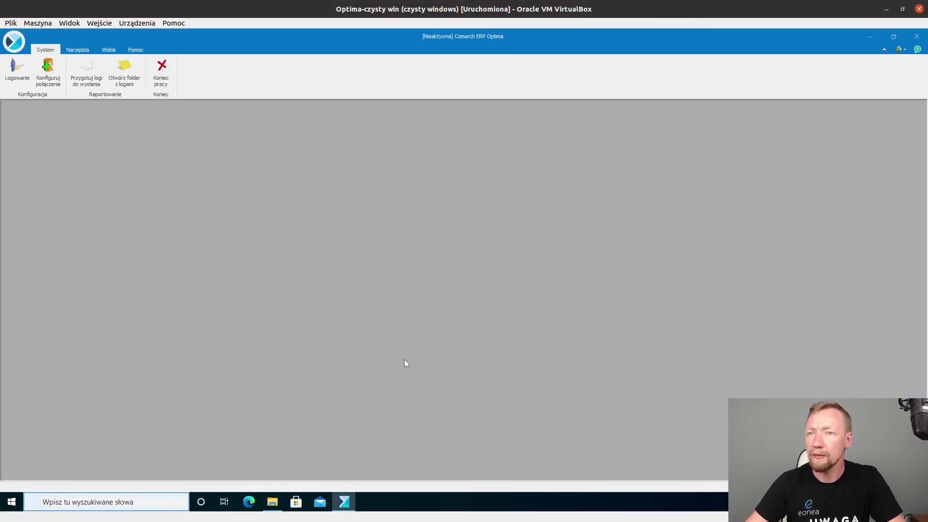
pyautogui.click(11, 74)
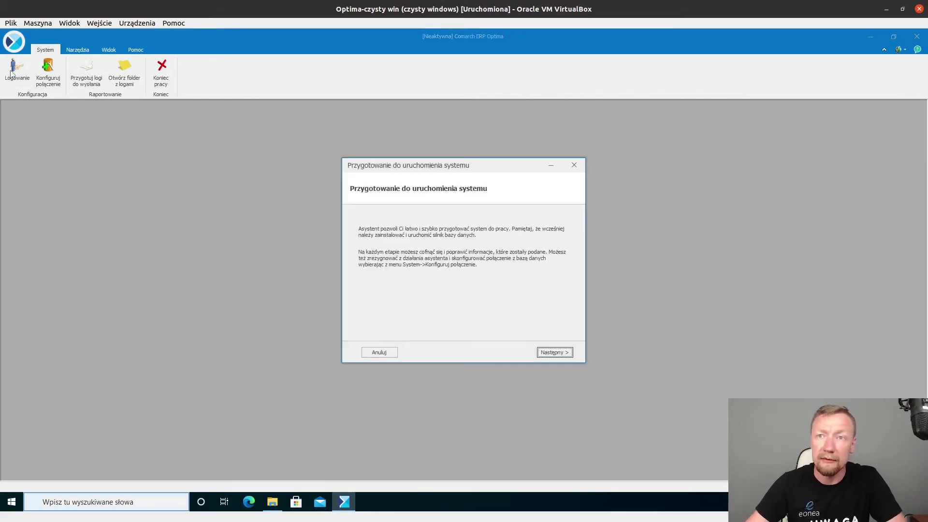
# - Advance the system preparation assistant, check the MS SQL server list and keep the proposed OPTIMA instance
pyautogui.click(543, 354)
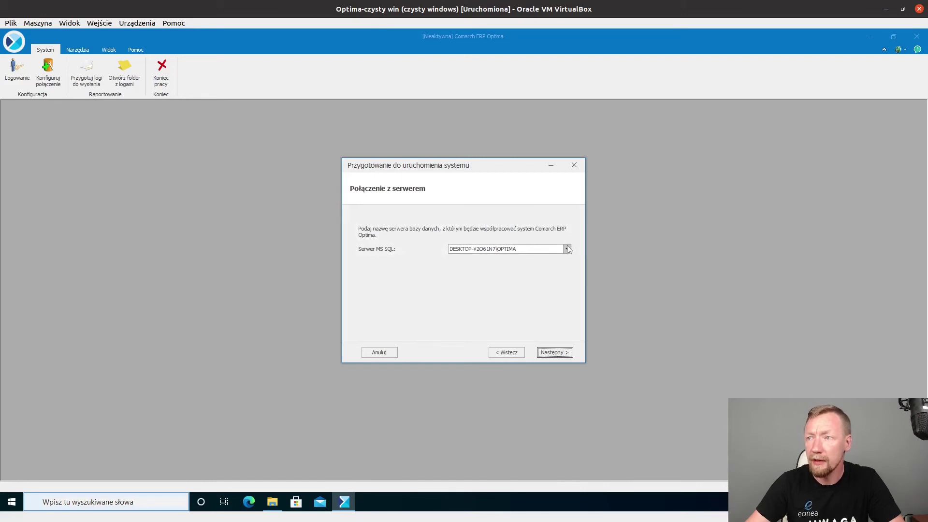
pyautogui.click(567, 249)
pyautogui.click(567, 248)
pyautogui.click(554, 352)
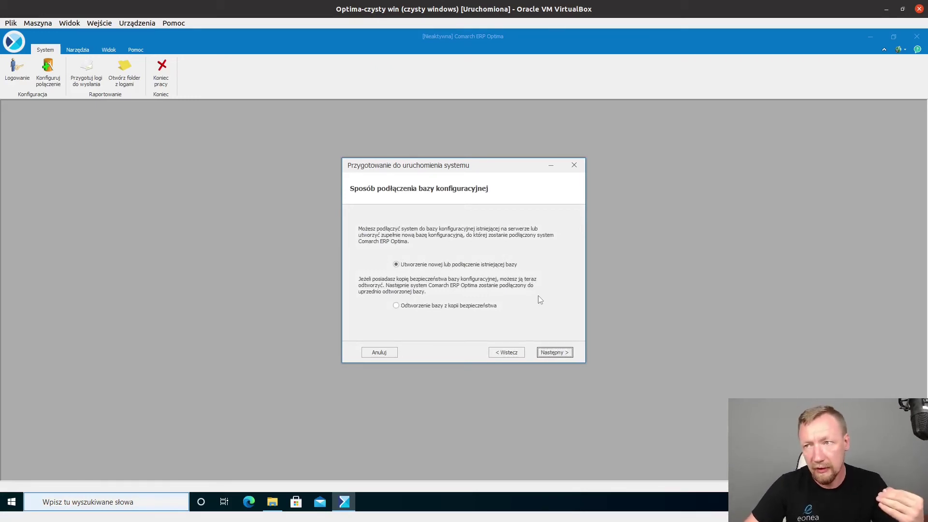
# - Choose to restore the configuration database from a backup and select CDN_KNF_Konfiguracja_202104_2106191208.BAC from the no-bkp folder's optima inatall\bkps subfolder
pyautogui.click(455, 309)
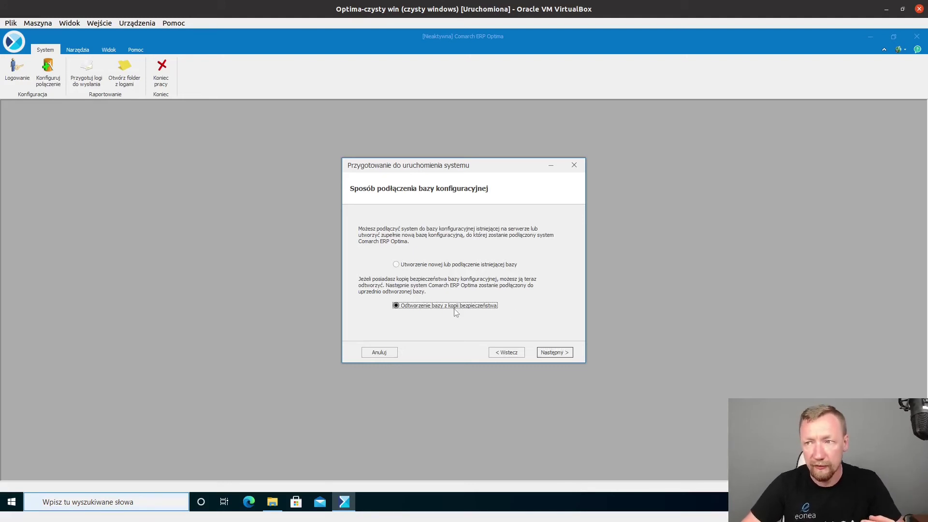
pyautogui.click(564, 355)
pyautogui.click(544, 298)
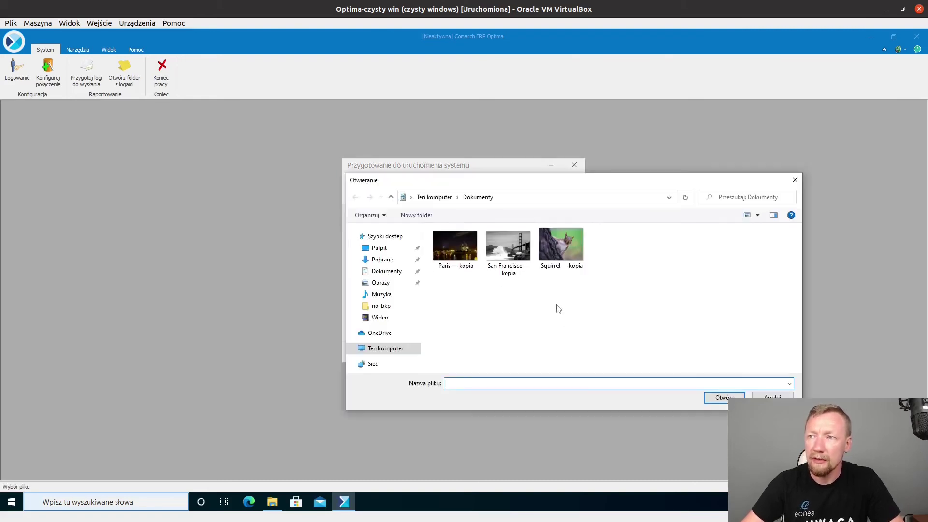
pyautogui.click(390, 309)
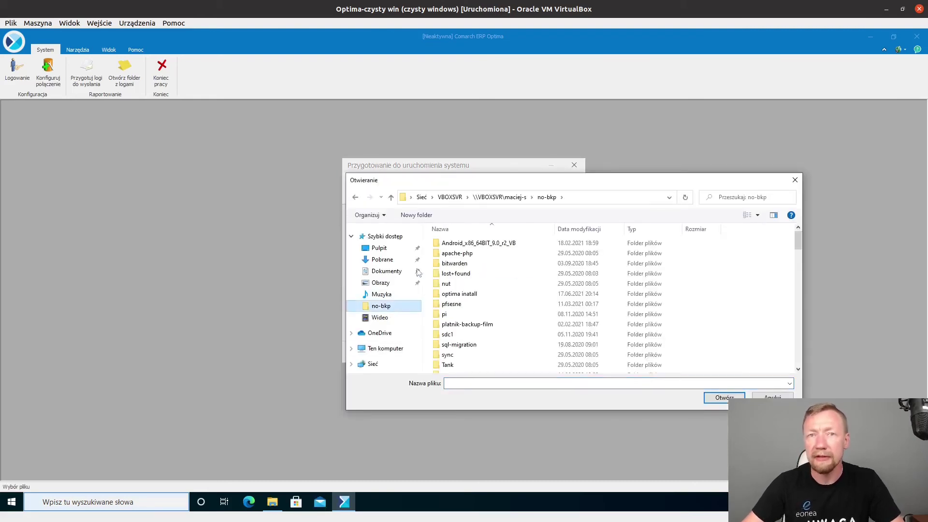
pyautogui.doubleClick(468, 293)
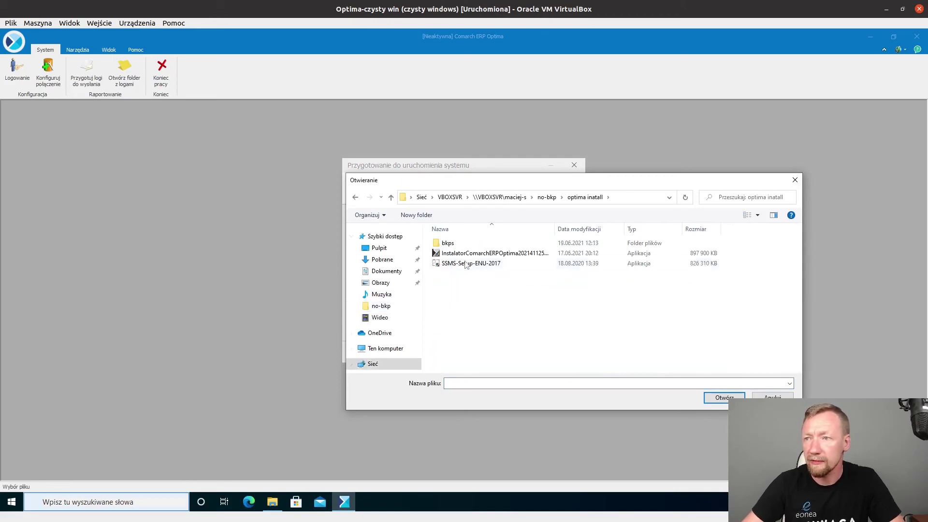
pyautogui.doubleClick(455, 243)
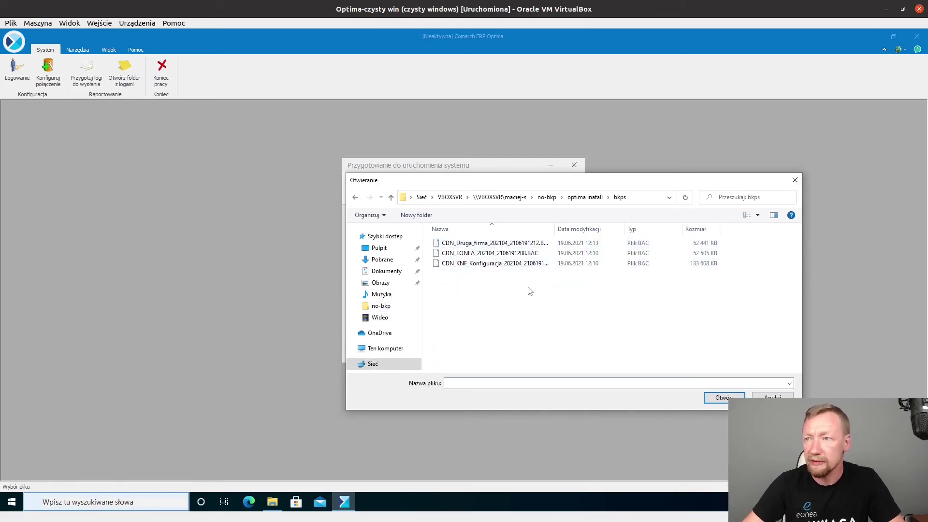
pyautogui.click(489, 264)
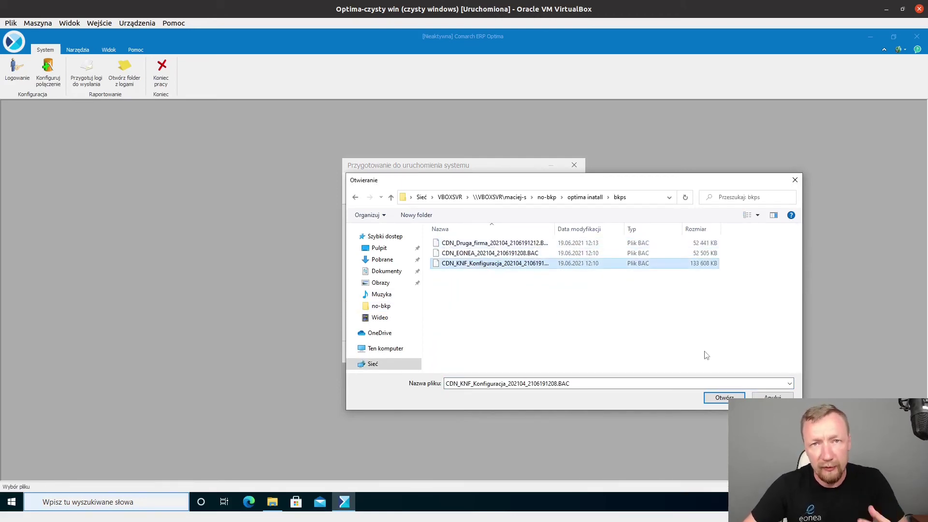
pyautogui.click(729, 398)
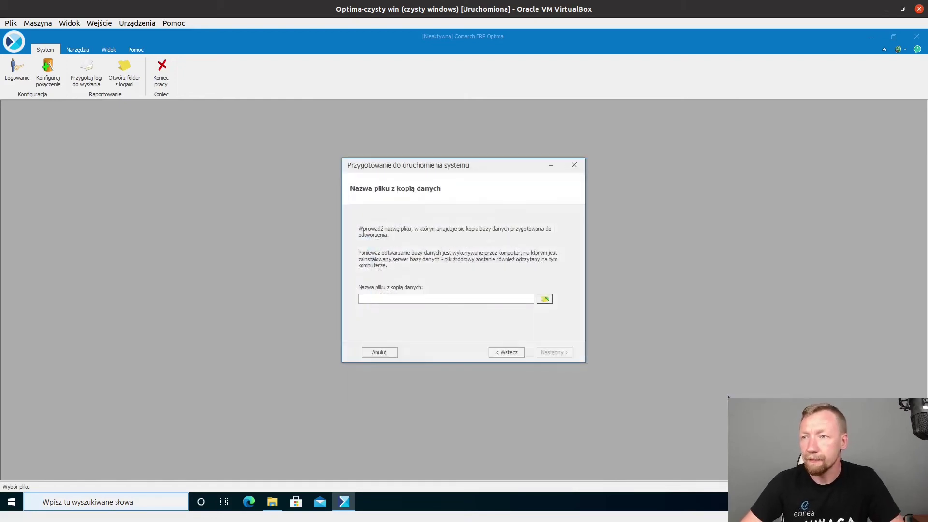
# - Keep CDN_KNF_Konfiguracja as the database name and finish the assistant to restore the configuration database
pyautogui.click(562, 352)
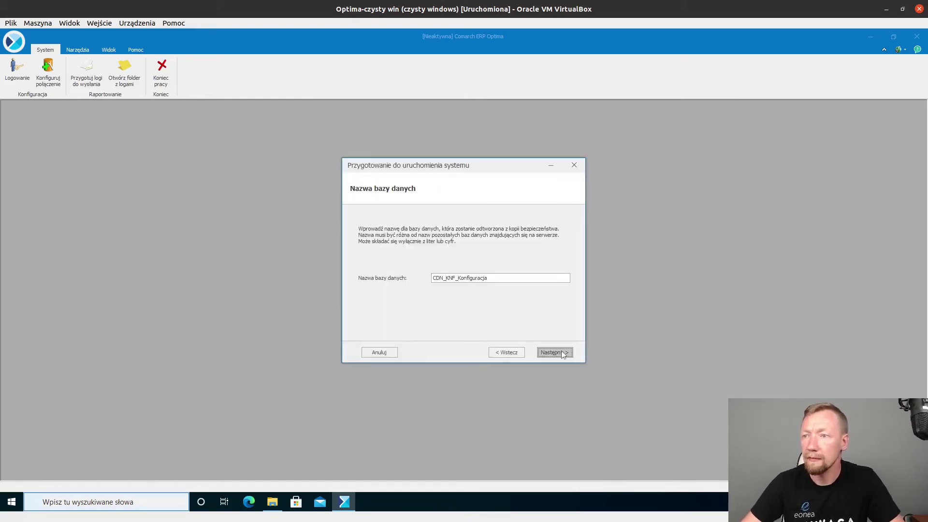
pyautogui.click(561, 351)
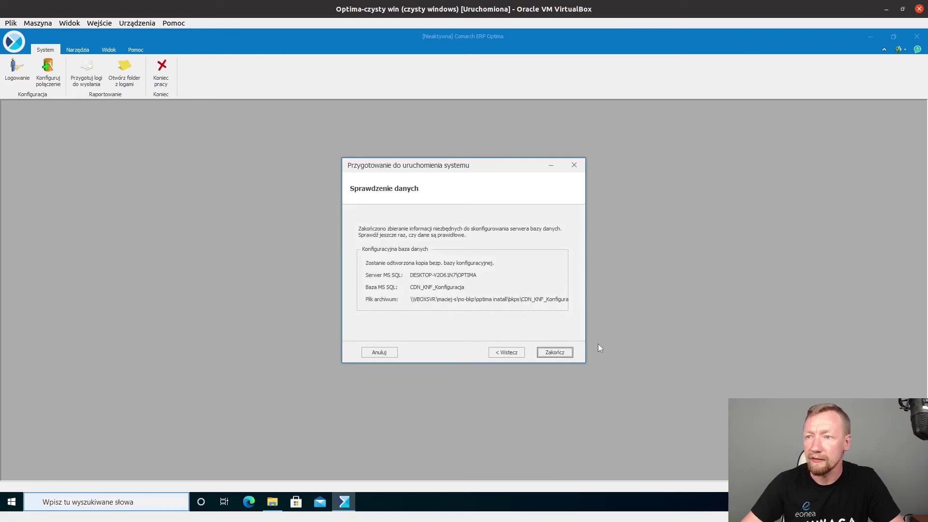
pyautogui.click(564, 354)
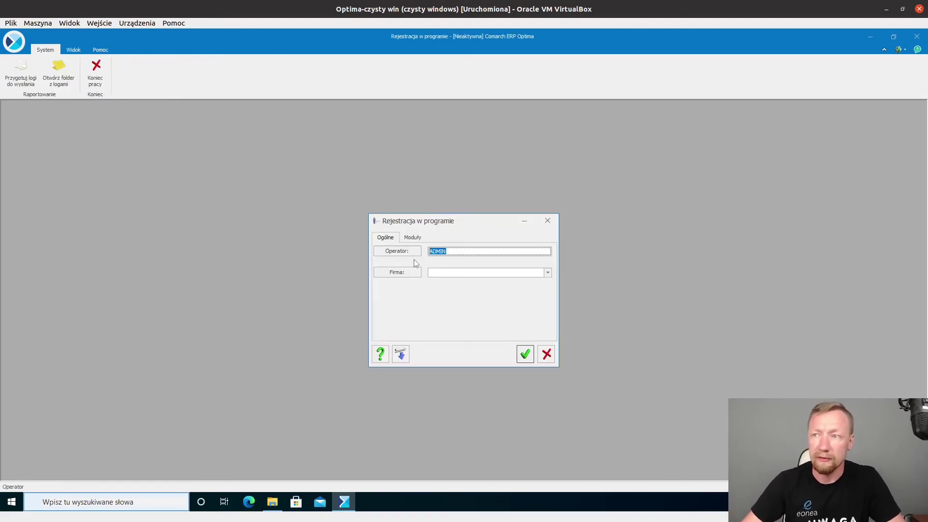
# - Start a company backup restore from the company list on the OPTIMA server, using CDN_Druga_firma_202104_2106191212.BAC as the source file
pyautogui.click(413, 274)
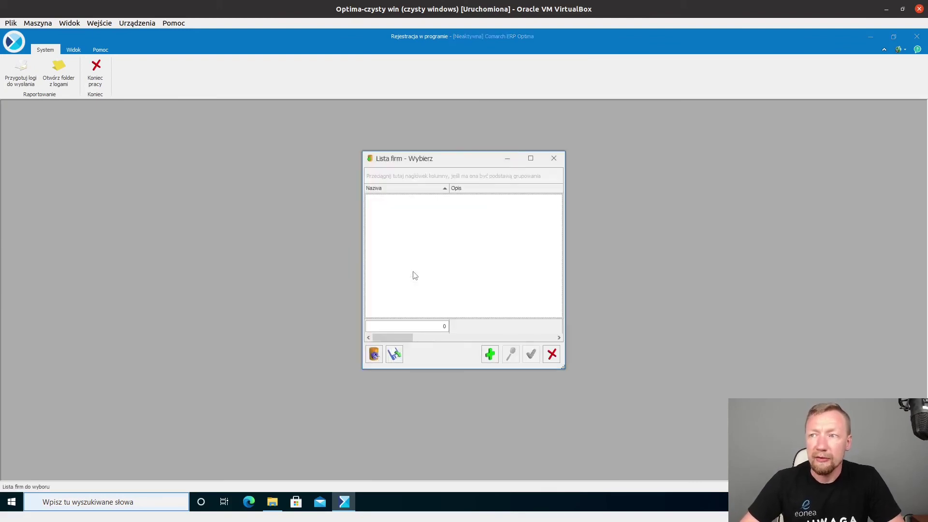
pyautogui.click(393, 354)
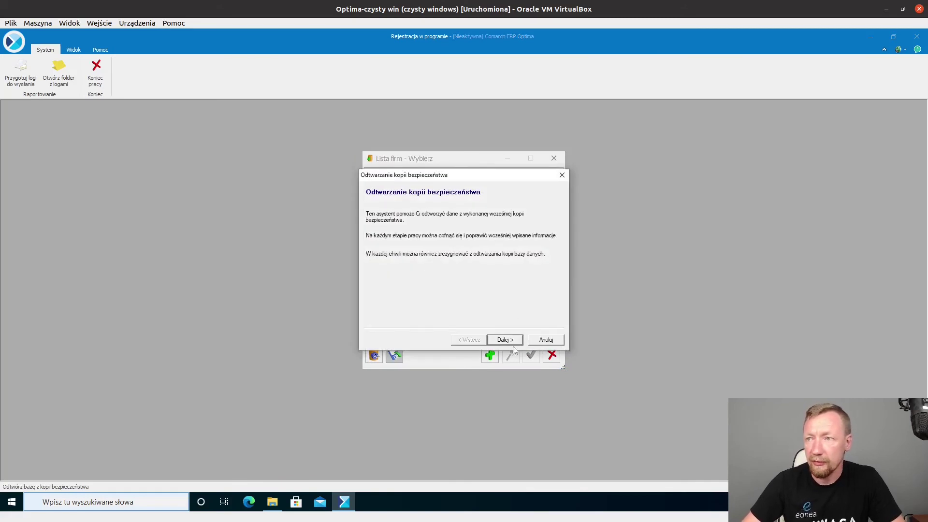
pyautogui.click(506, 339)
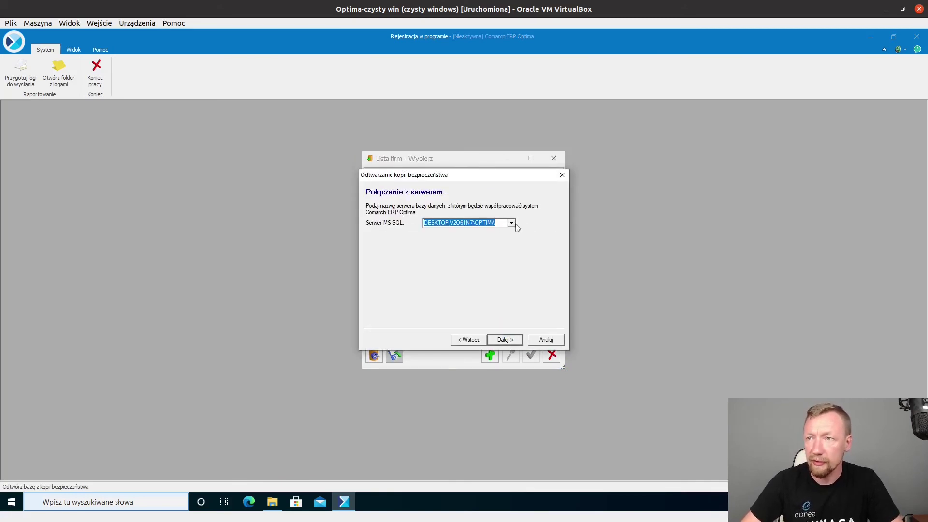
pyautogui.click(505, 340)
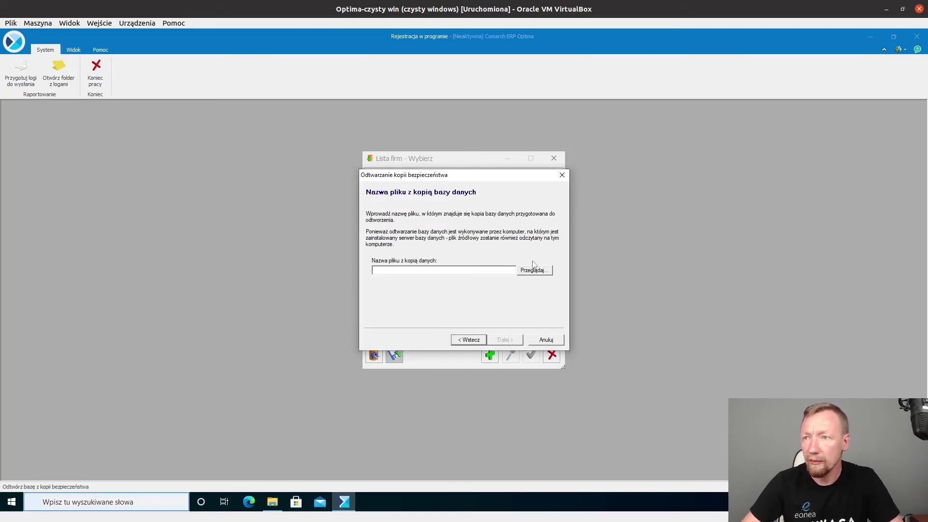
pyautogui.click(534, 270)
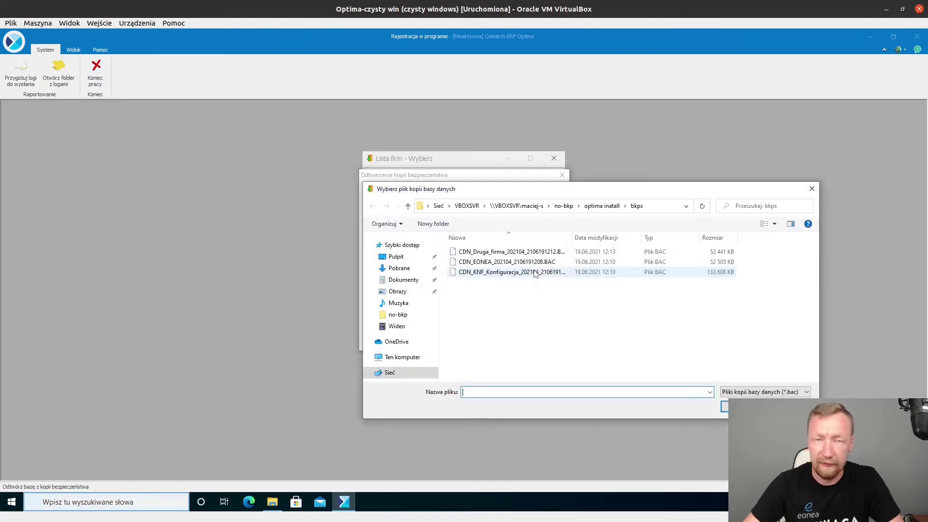
pyautogui.click(512, 251)
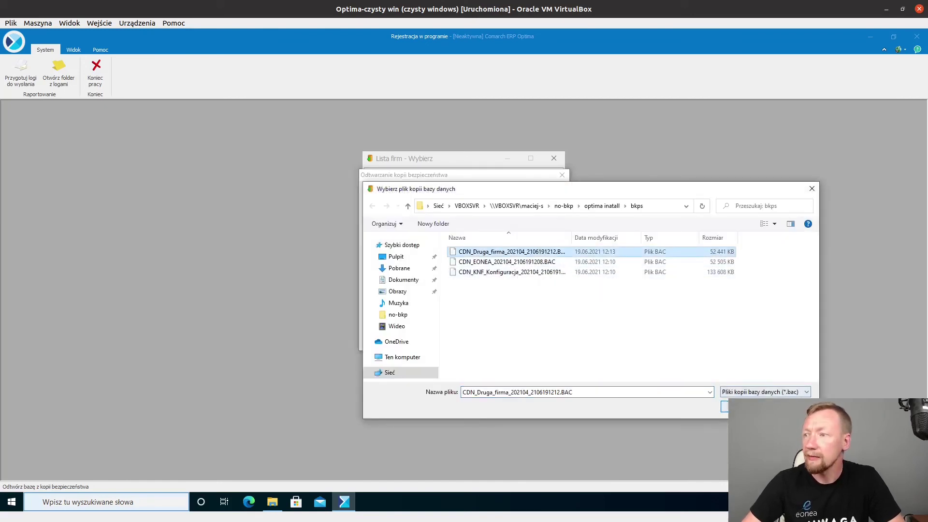
pyautogui.click(740, 406)
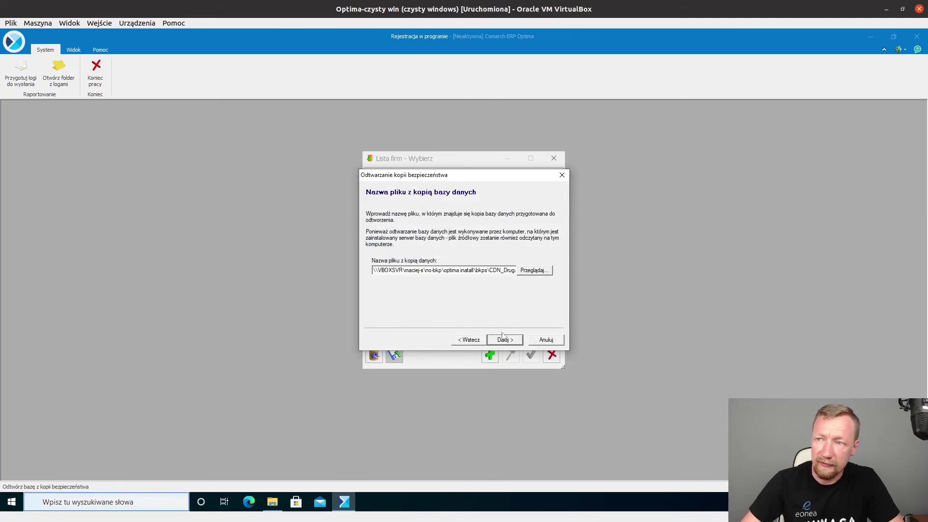
# - Accept Druga_firma as the database name and run the restore without blocking other operators' access
pyautogui.click(504, 340)
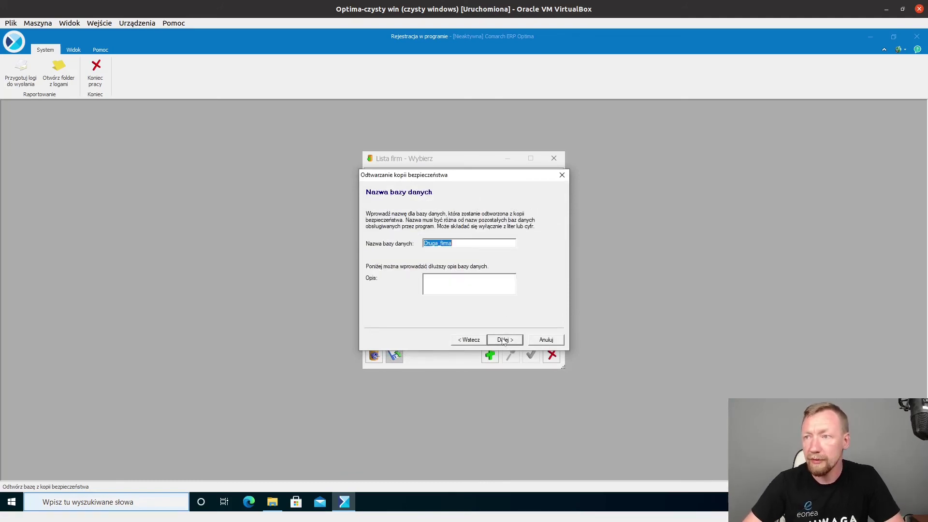
pyautogui.click(503, 340)
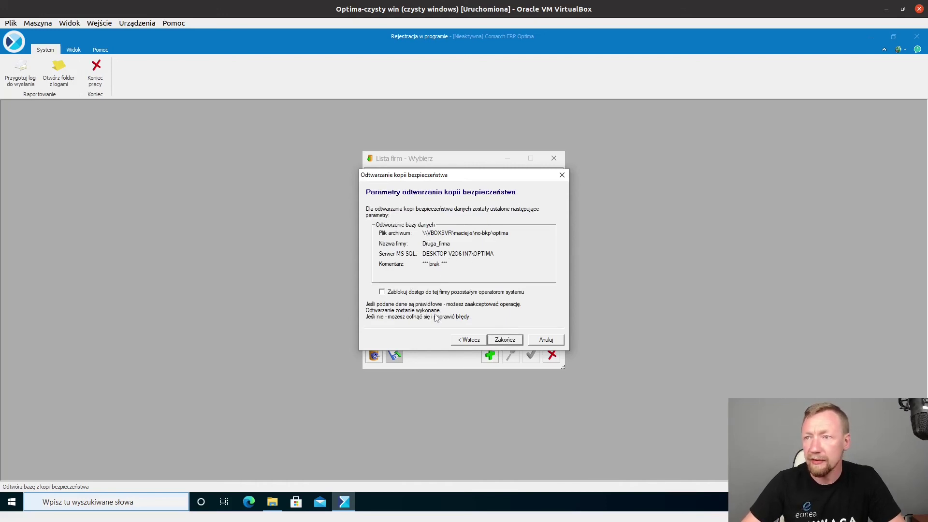
pyautogui.click(506, 340)
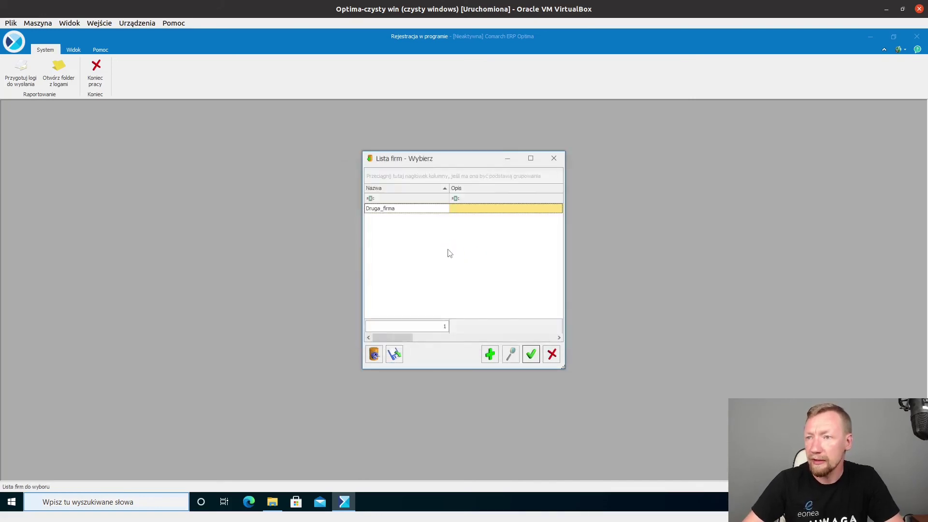
# - Start another company restore on the same OPTIMA server and choose CDN_EONEA_202104_2106191208.BAC as the backup file
pyautogui.click(394, 354)
pyautogui.click(504, 339)
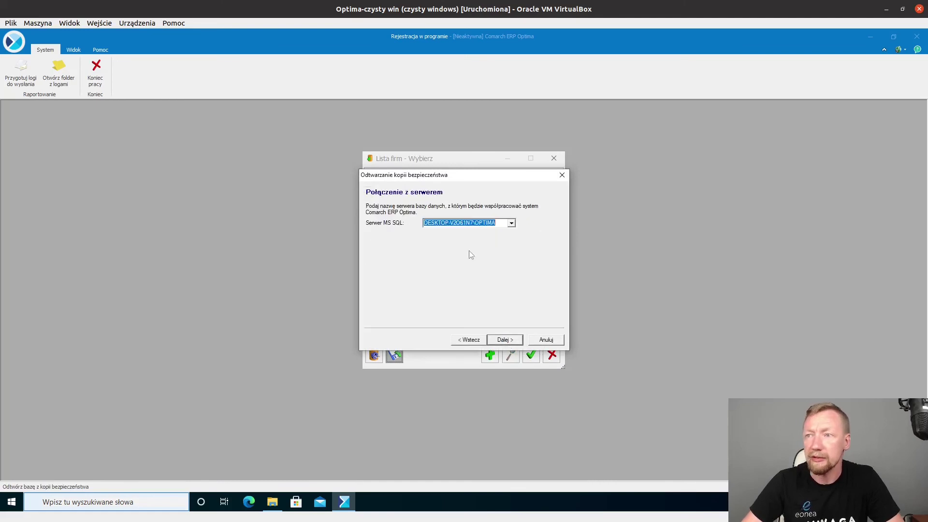
pyautogui.click(496, 338)
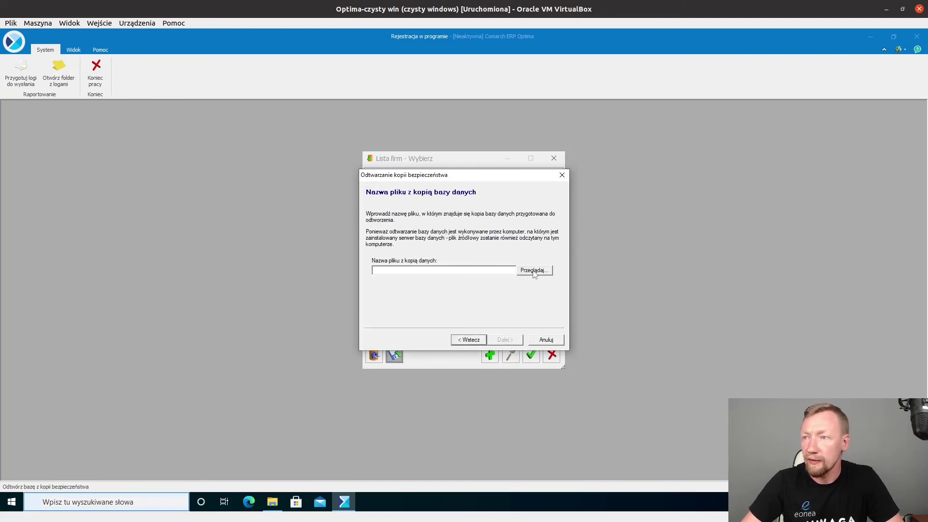
pyautogui.click(533, 272)
pyautogui.click(480, 252)
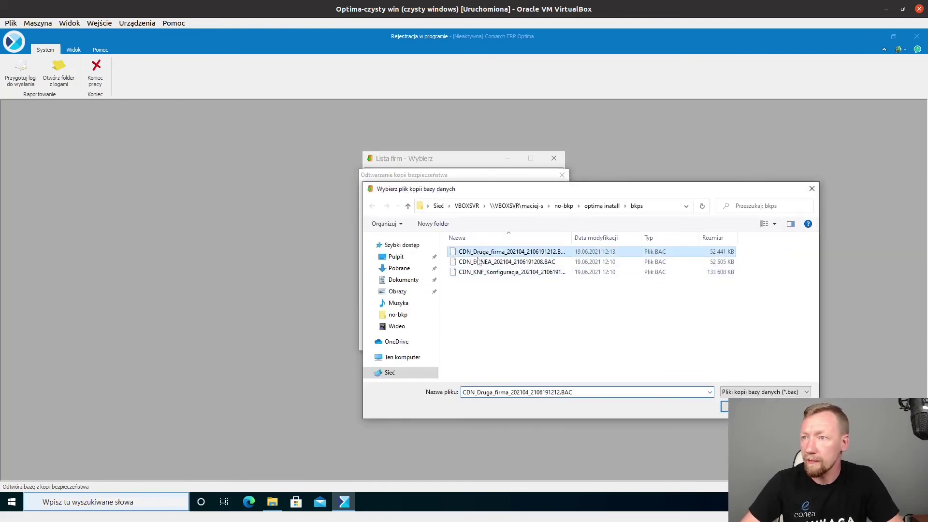
pyautogui.click(476, 262)
pyautogui.doubleClick(476, 262)
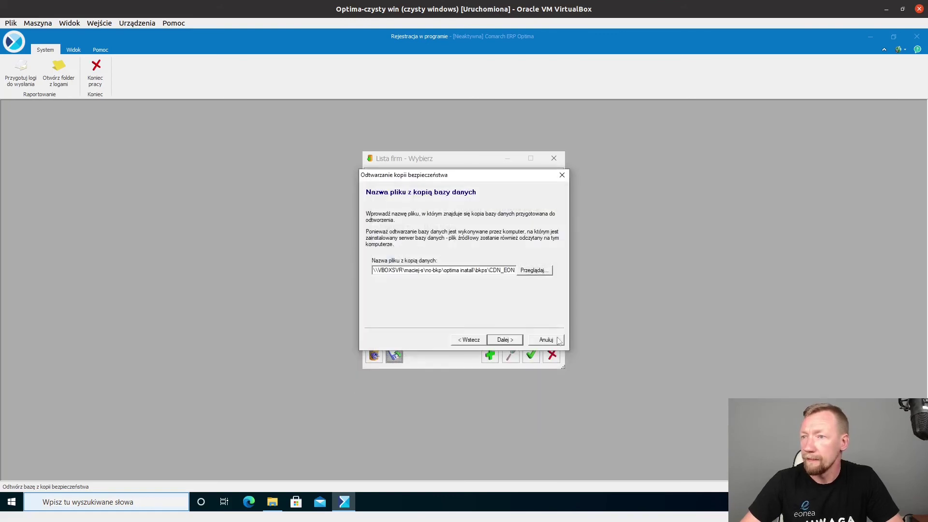
# - Accept EONEA as the database name and complete the restore with access left open to other operators
pyautogui.click(505, 341)
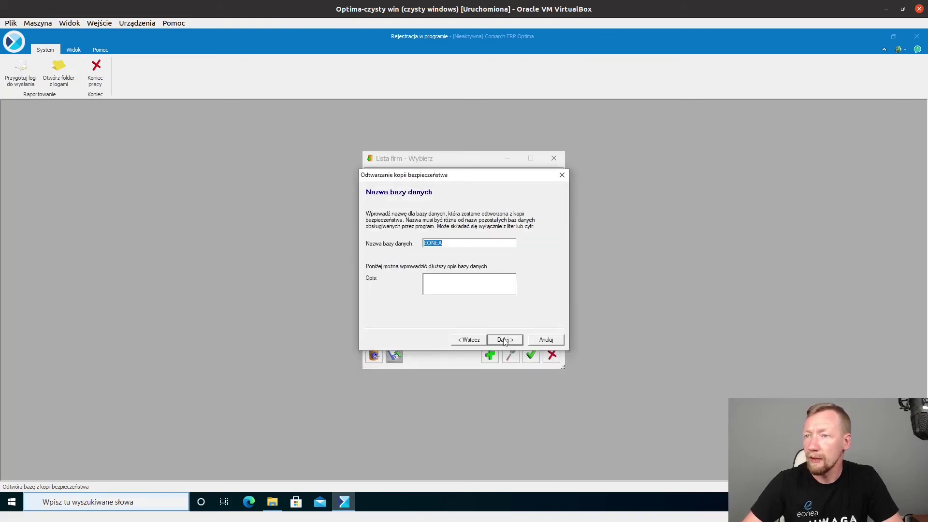
pyautogui.click(505, 341)
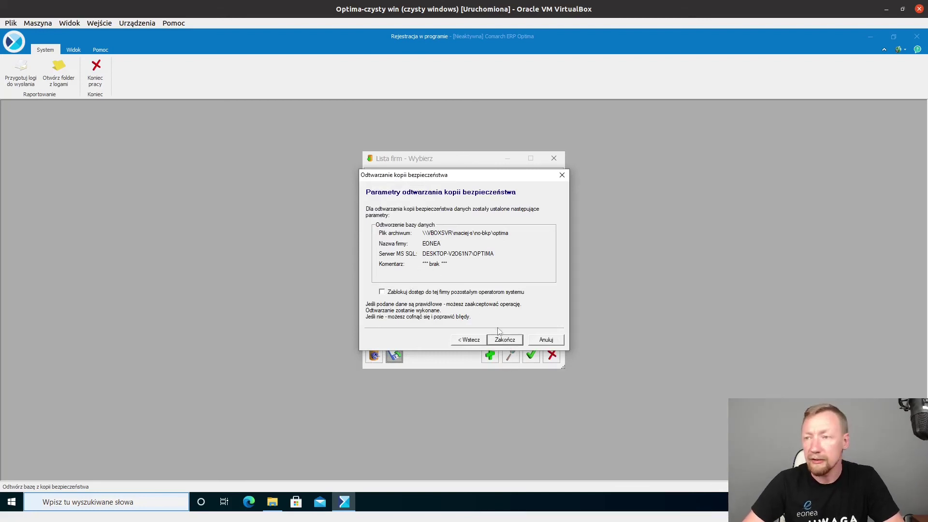
pyautogui.click(506, 339)
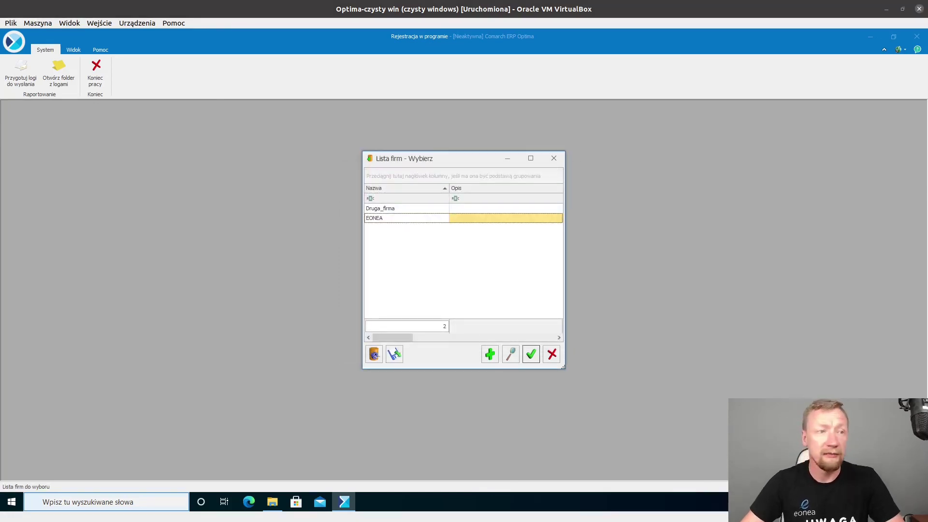
# - Switch to Comarch ERP Menadzer Kluczy, examine its configuration and the new virtual key form, and cancel the form without entering data
pyautogui.hotkey('alt', 'Tab')
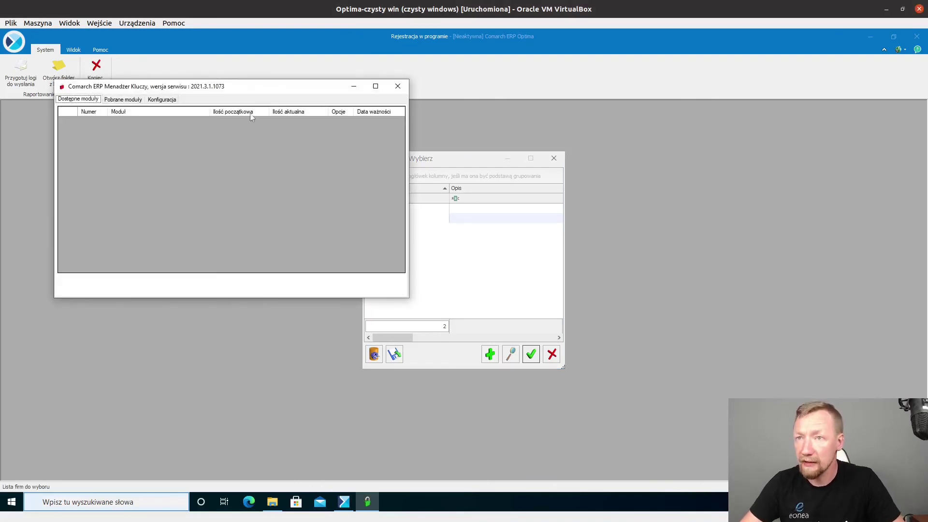
pyautogui.click(162, 99)
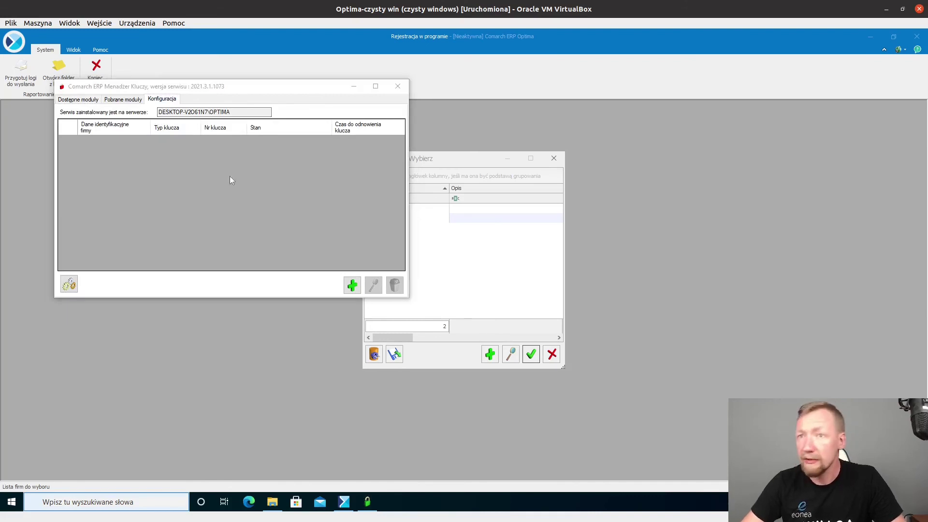
pyautogui.click(164, 99)
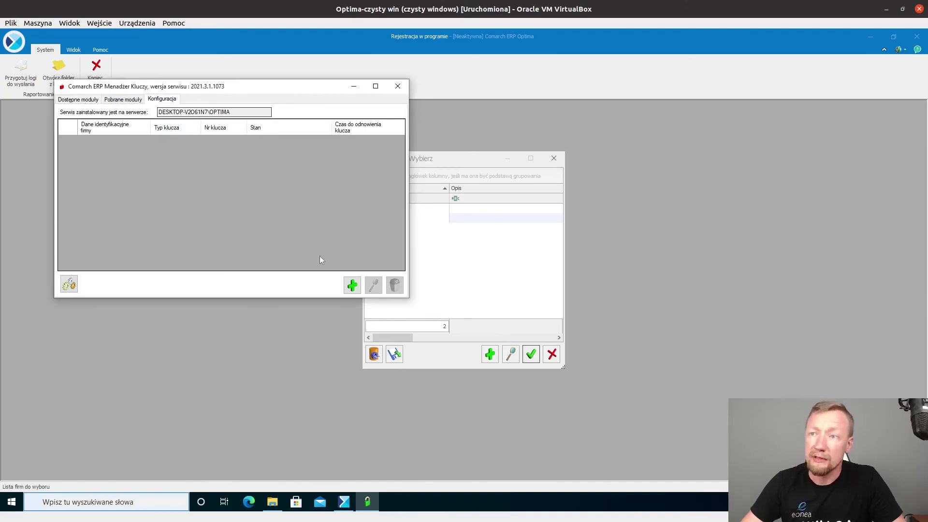
pyautogui.click(353, 286)
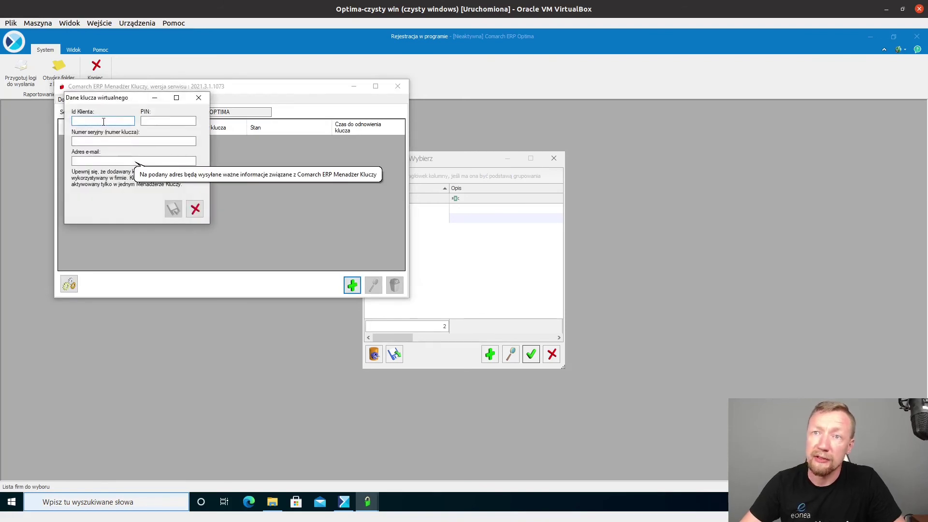
pyautogui.click(105, 160)
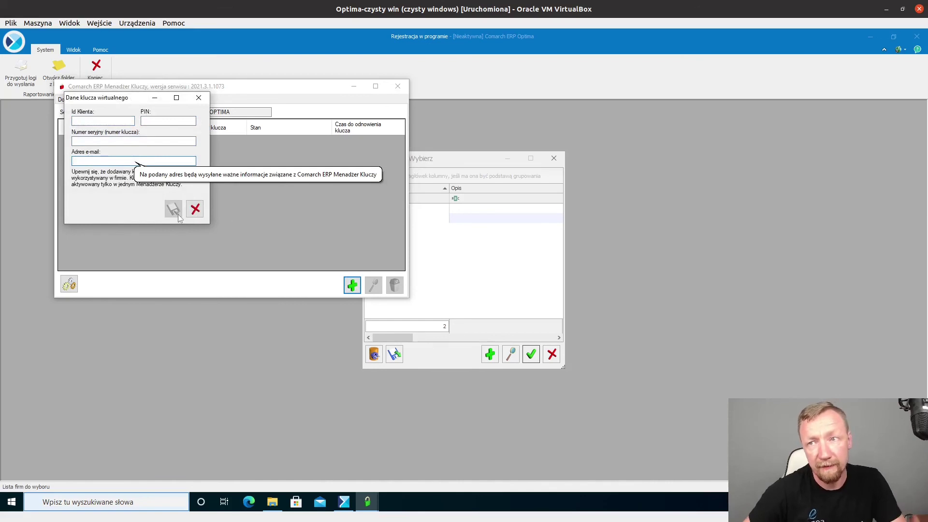
pyautogui.click(194, 209)
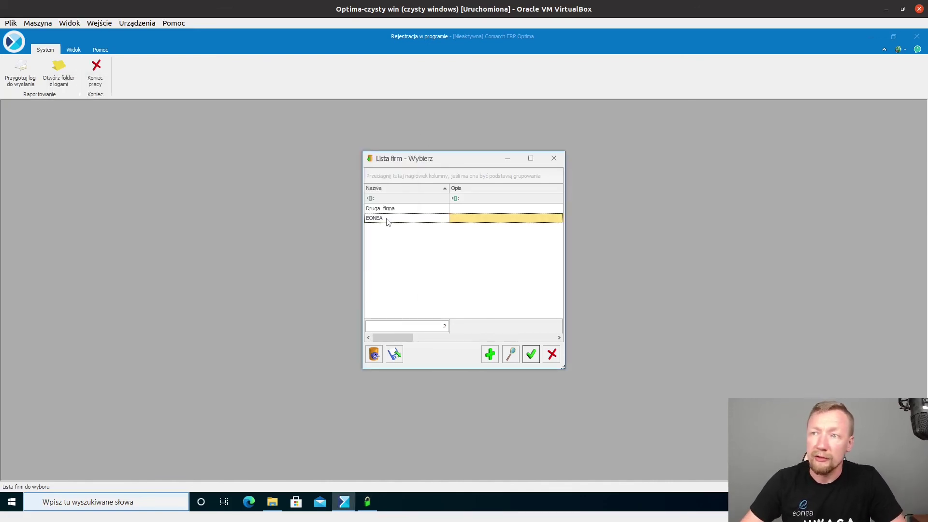
# - Choose the EONEA company in Comarch ERP Optima and log in as operator ADMIN
pyautogui.doubleClick(387, 220)
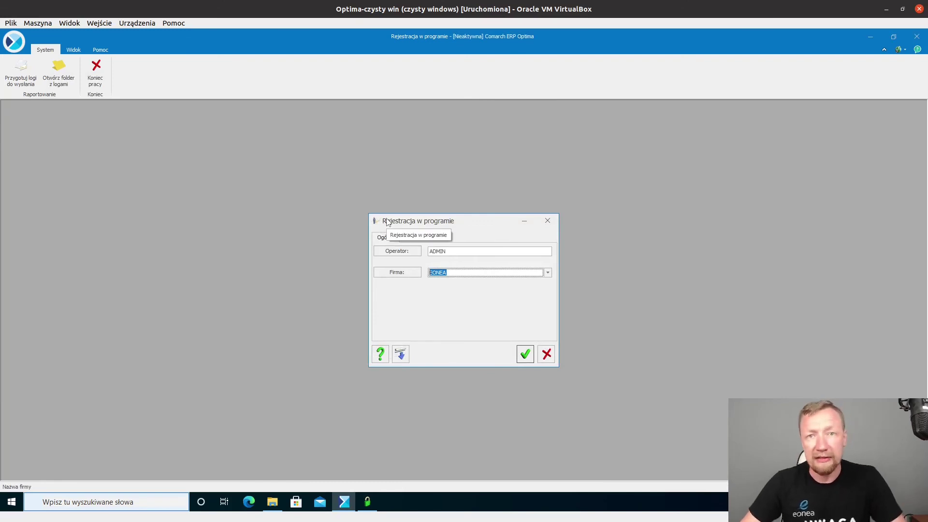
pyautogui.click(516, 356)
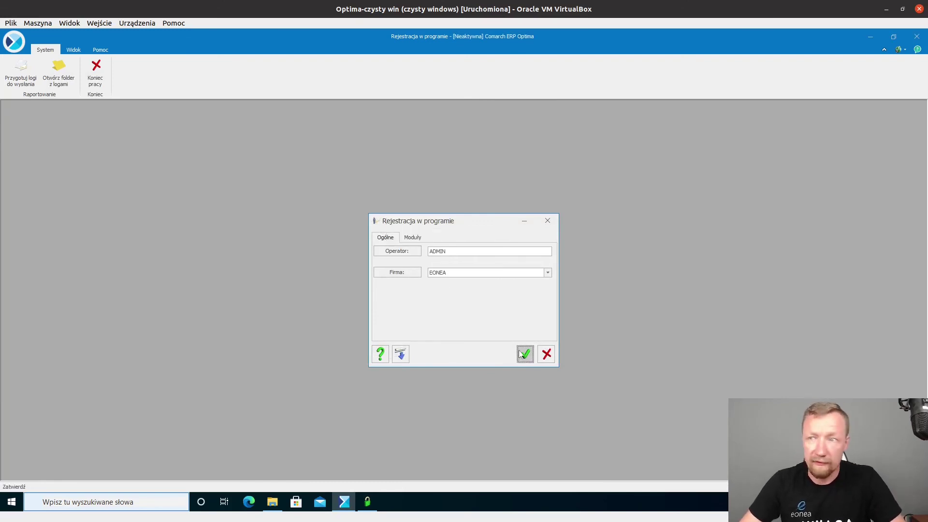
pyautogui.click(521, 353)
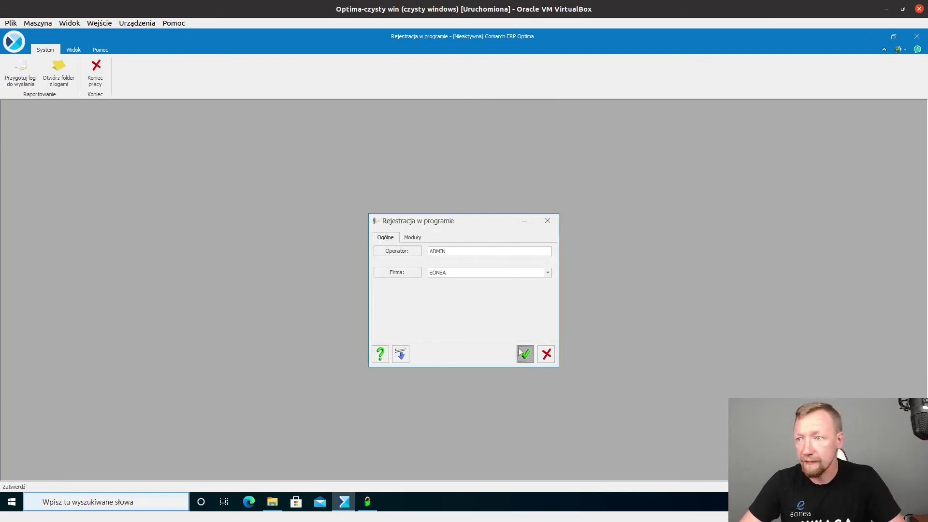